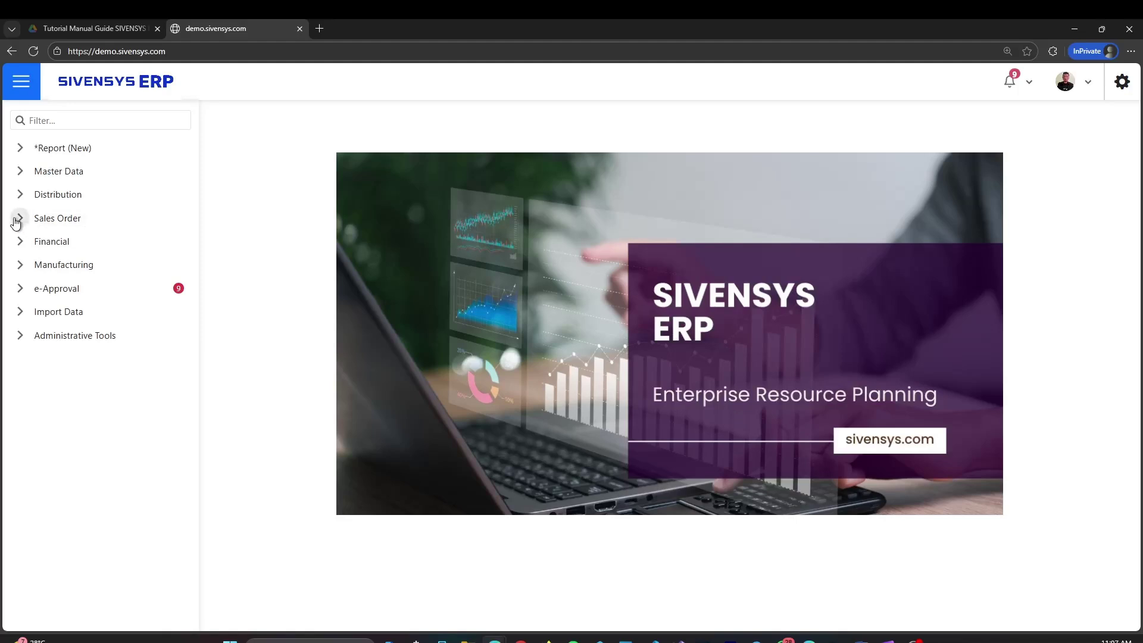
- Open the Sales Order Control File in the Sales Order module and put it into edit mode
{"action": "left_click", "coordinate": [17, 221]}
{"action": "left_click", "coordinate": [30, 288]}
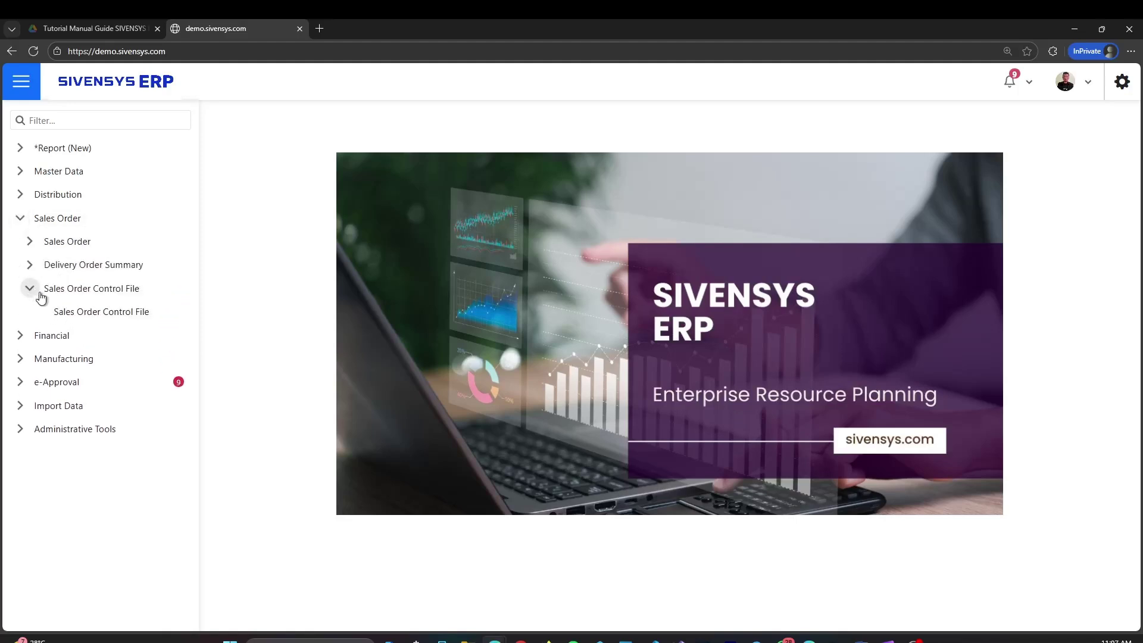
{"action": "left_click", "coordinate": [76, 313]}
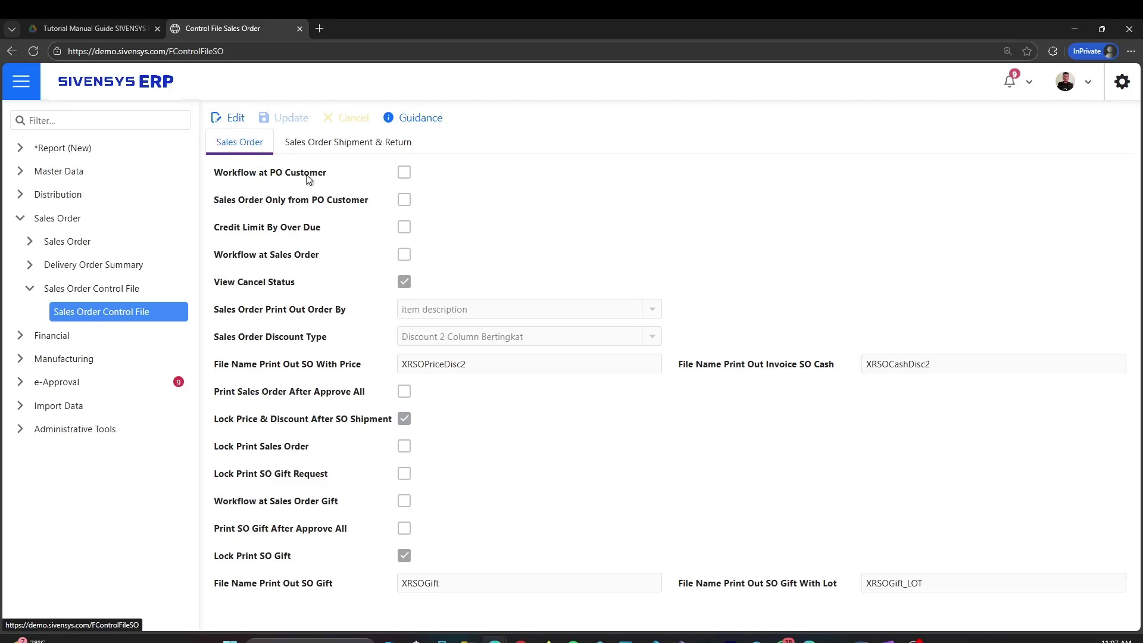
{"action": "left_click", "coordinate": [228, 117]}
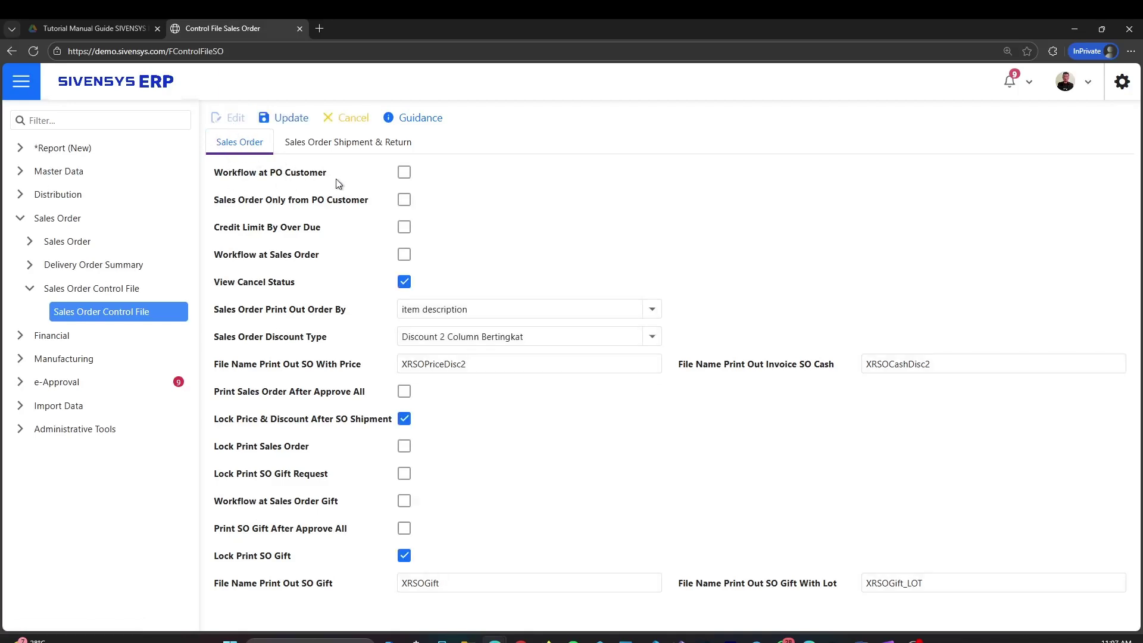
- Toggle both PO Customer options, Credit Limit By Over Due, Workflow at Sales Order and View Cancel Status, returning each to its original setting
{"action": "left_click", "coordinate": [403, 172]}
{"action": "left_click", "coordinate": [404, 173]}
{"action": "left_click", "coordinate": [406, 202]}
{"action": "left_click", "coordinate": [409, 203]}
{"action": "left_click", "coordinate": [405, 227]}
{"action": "left_click", "coordinate": [404, 228]}
{"action": "left_click", "coordinate": [404, 256]}
{"action": "left_click", "coordinate": [406, 260]}
{"action": "left_click", "coordinate": [417, 280]}
{"action": "left_click", "coordinate": [417, 282]}
- View the print-out order choices and try each Sales Order Discount Type, ending on Discount 2 Column Bertingkat
{"action": "left_click", "coordinate": [652, 308]}
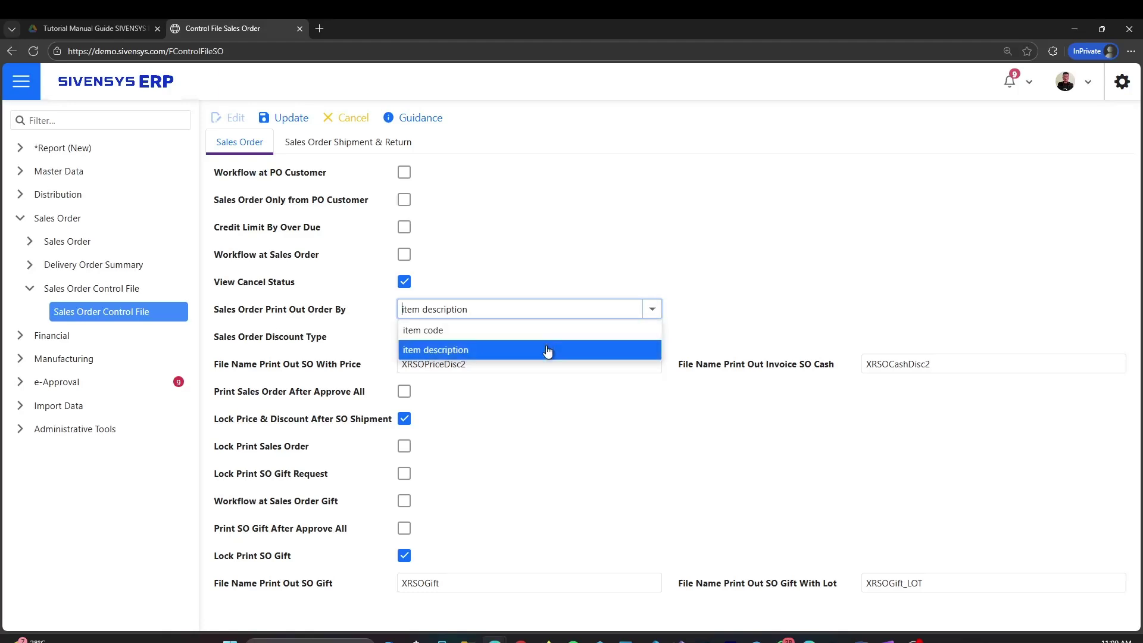
{"action": "left_click", "coordinate": [723, 305]}
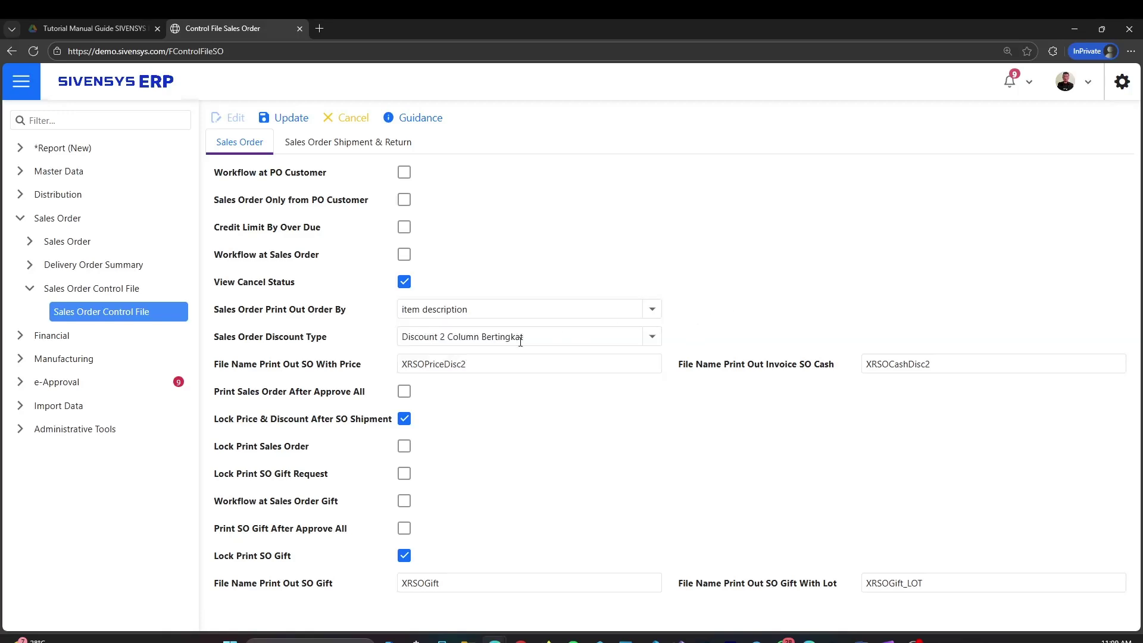
{"action": "left_click", "coordinate": [650, 339]}
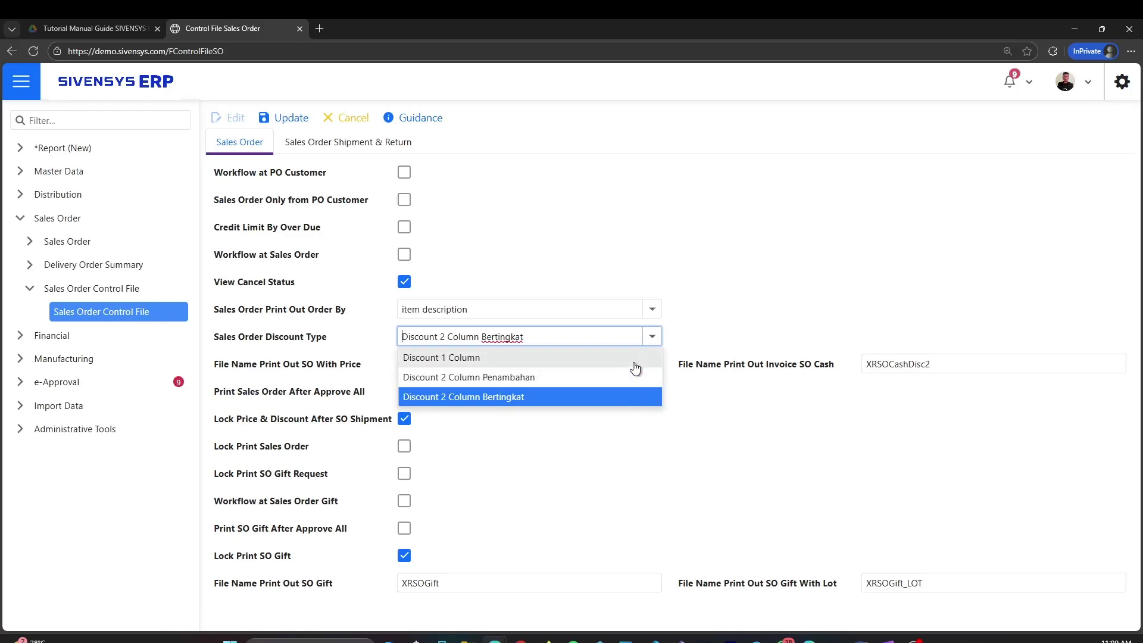
{"action": "left_click", "coordinate": [635, 368]}
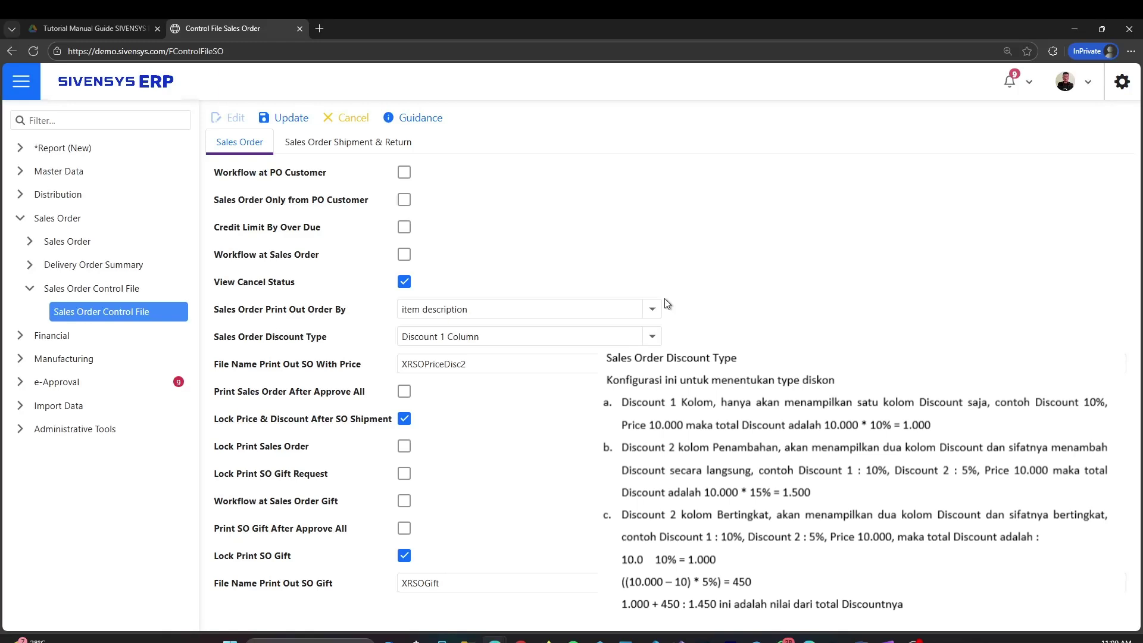
{"action": "left_click", "coordinate": [653, 336]}
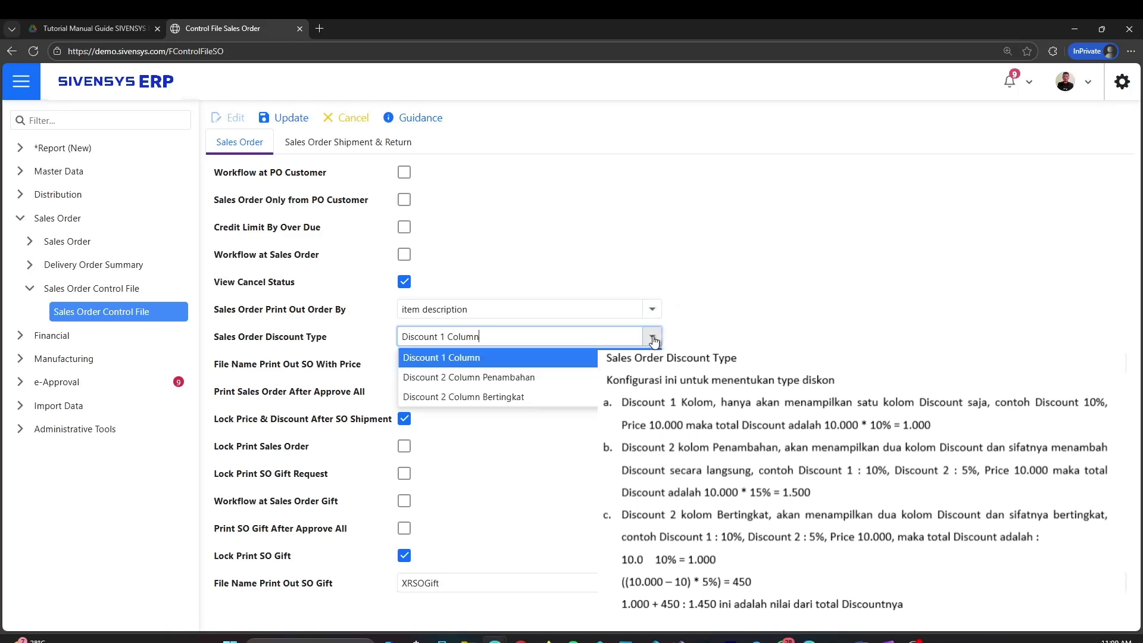
{"action": "left_click", "coordinate": [552, 384]}
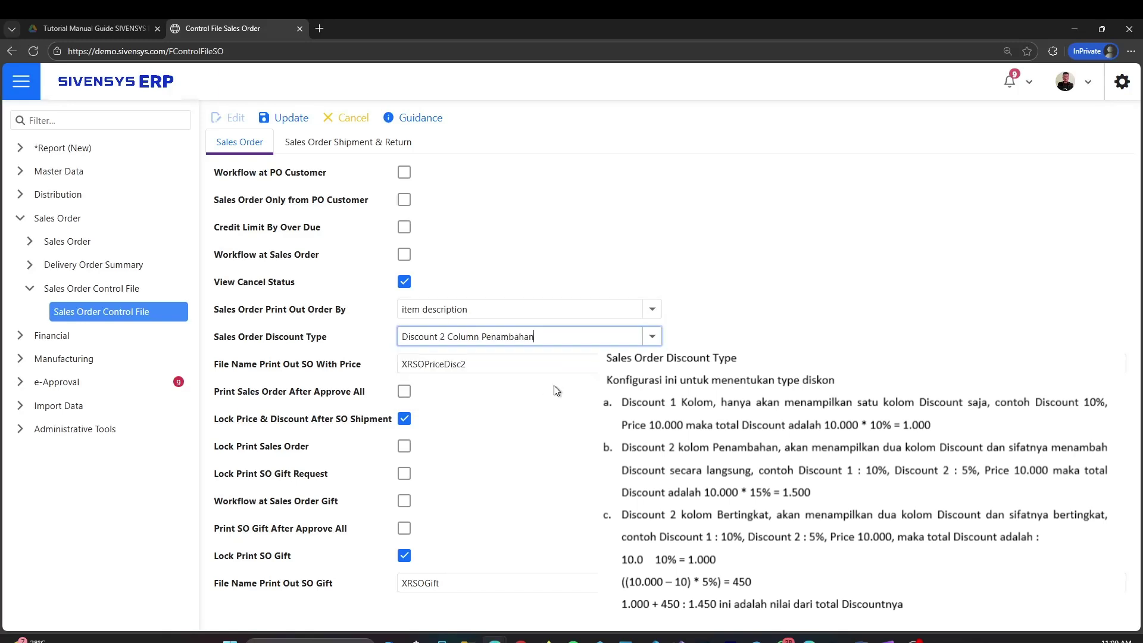
{"action": "left_click", "coordinate": [653, 339]}
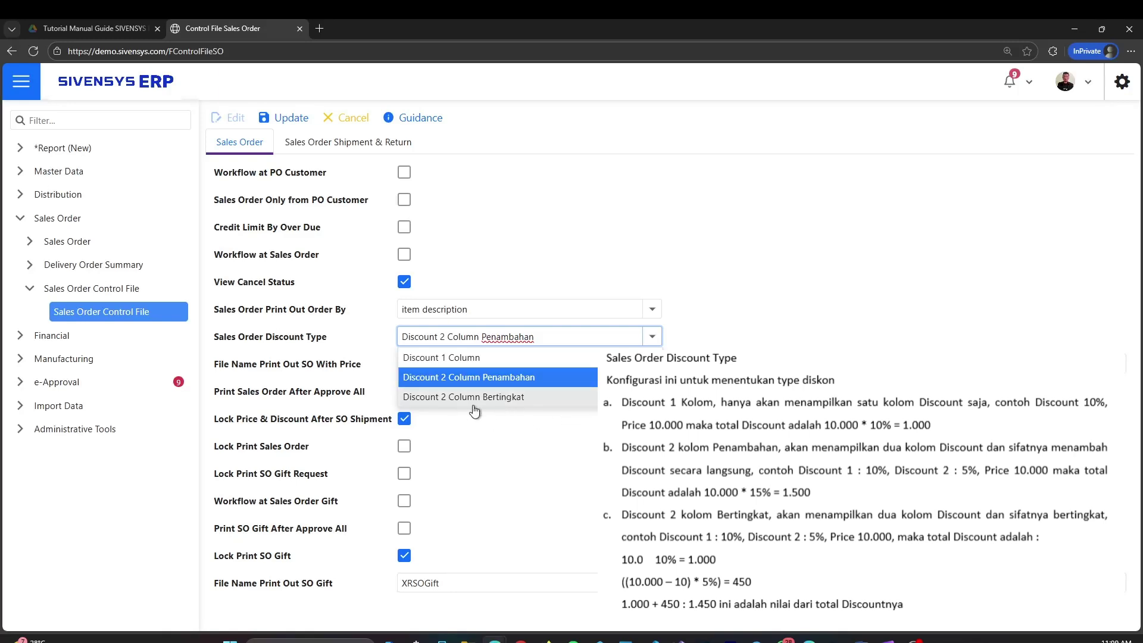
{"action": "left_click", "coordinate": [573, 404]}
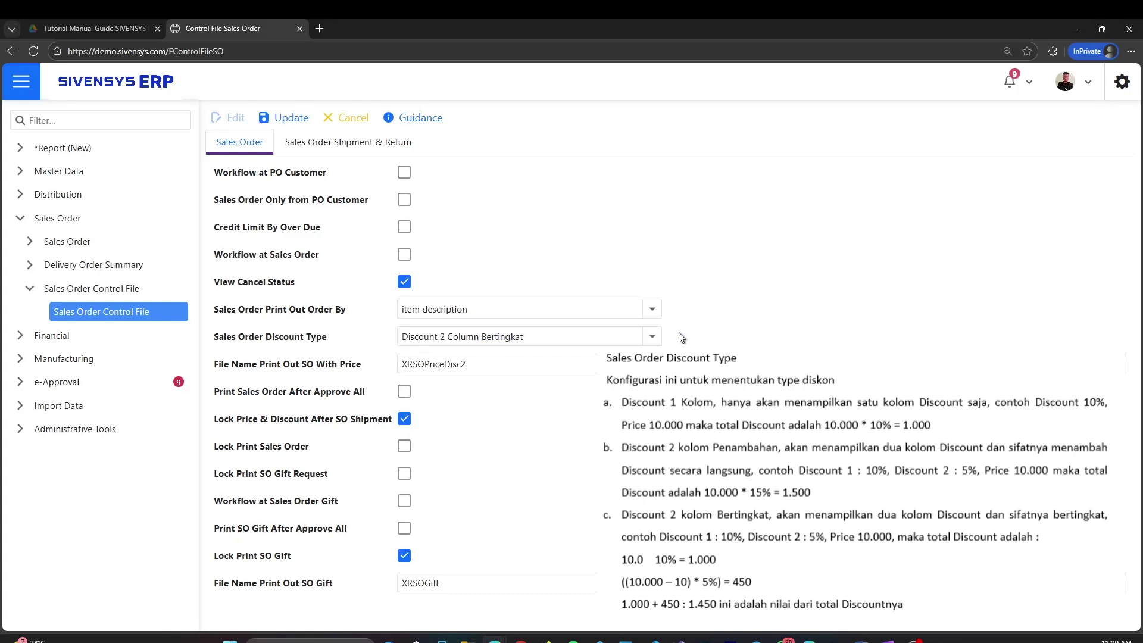
{"action": "left_click", "coordinate": [660, 339]}
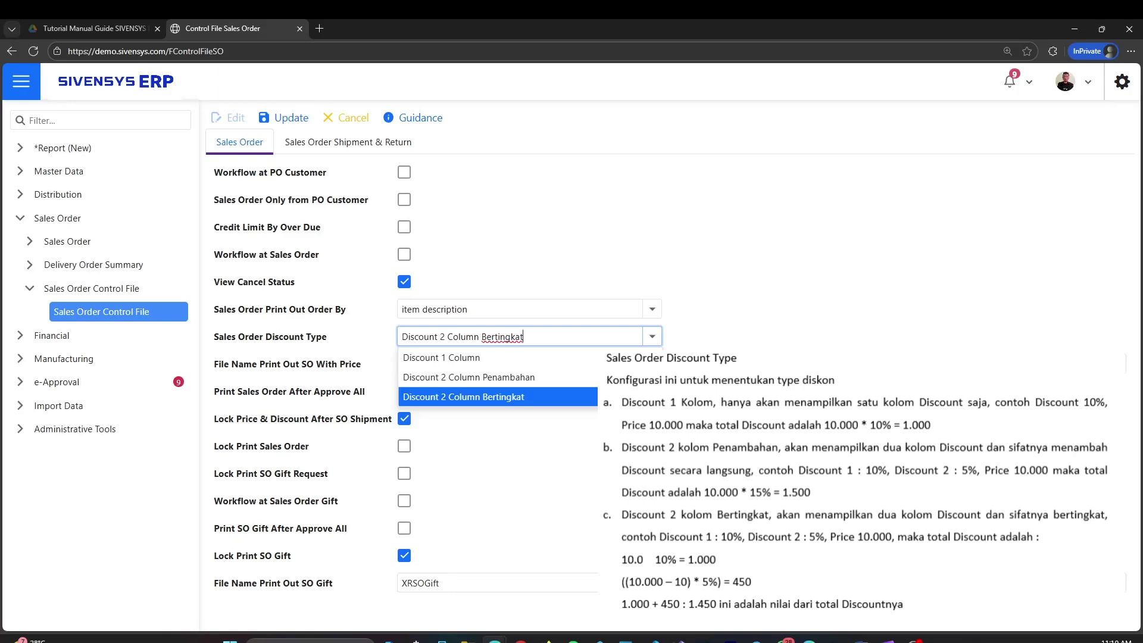
{"action": "left_click", "coordinate": [612, 403]}
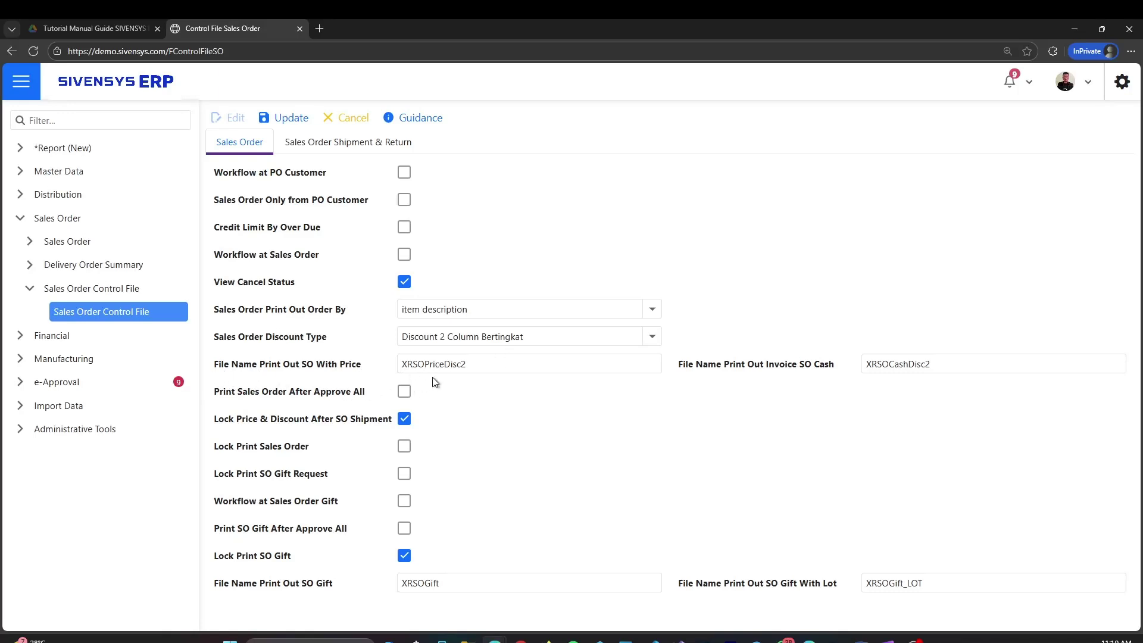
- Examine the print-out file names for SO With Price and Invoice SO Cash
{"action": "left_click_drag", "start_coordinate": [430, 364], "coordinate": [478, 367]}
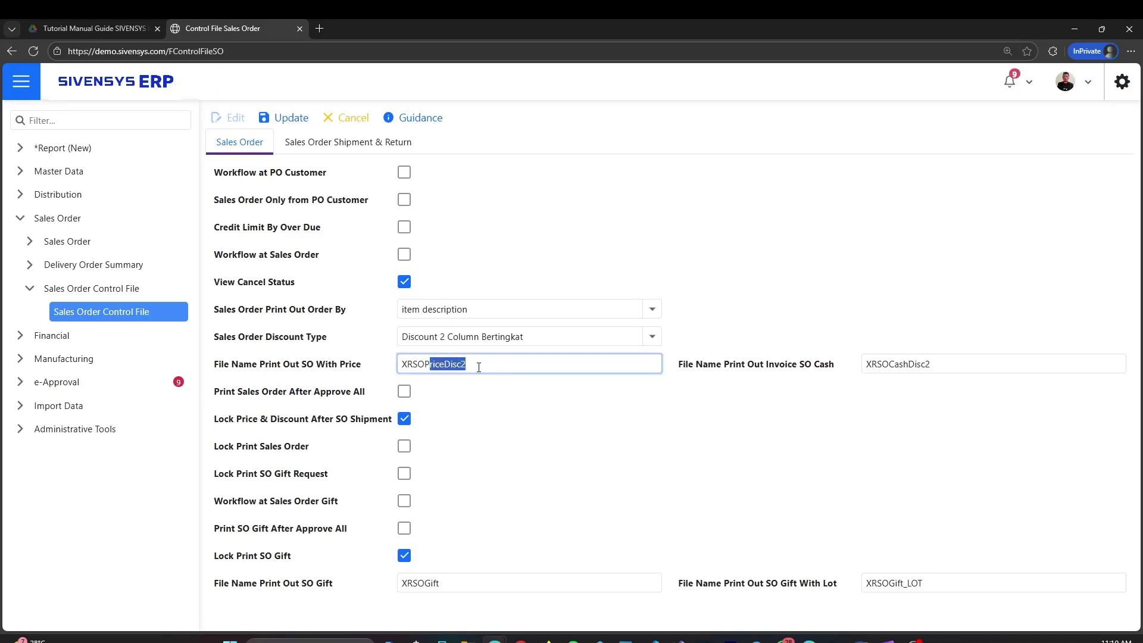
{"action": "double_click", "coordinate": [400, 363]}
{"action": "left_click", "coordinate": [521, 366]}
{"action": "left_click", "coordinate": [968, 367]}
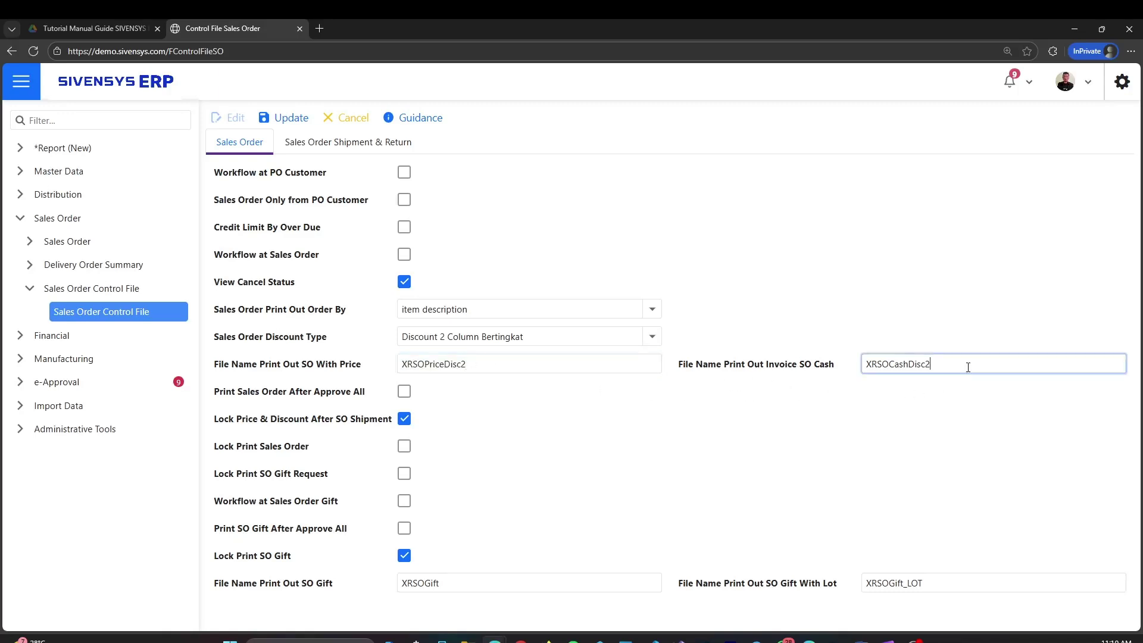
{"action": "left_click_drag", "start_coordinate": [968, 367], "coordinate": [865, 366]}
{"action": "left_click", "coordinate": [953, 371]}
{"action": "left_click", "coordinate": [930, 386]}
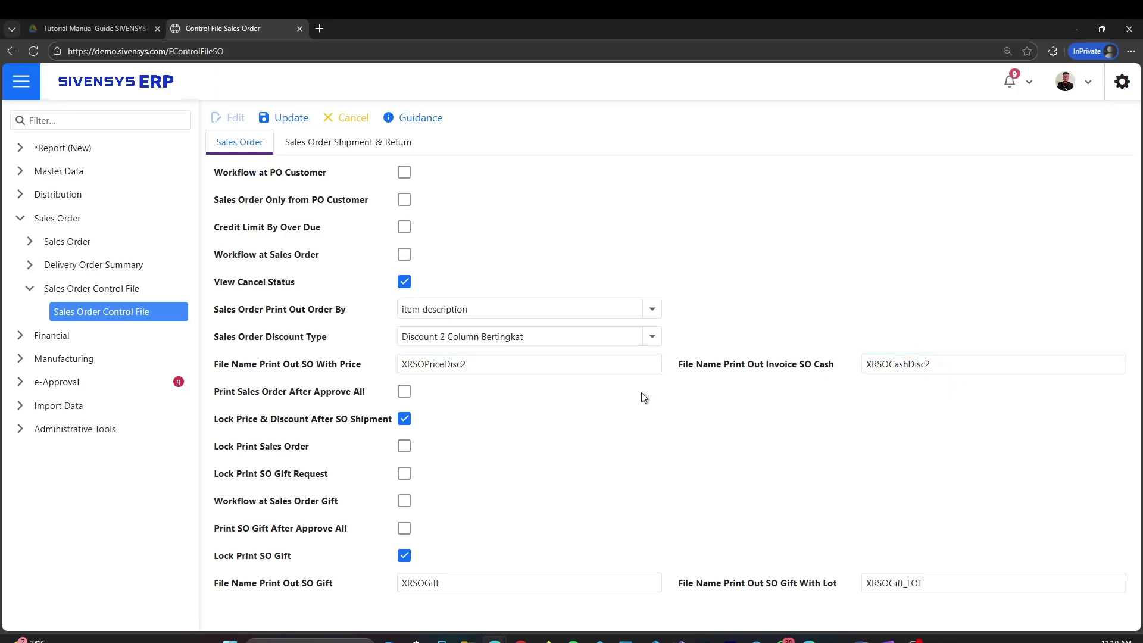
- Toggle the sales order and SO gift print, lock and workflow options from Print Sales Order After Approve All to Lock Print SO Gift, restoring each
{"action": "left_click", "coordinate": [403, 396]}
{"action": "left_click", "coordinate": [405, 396]}
{"action": "left_click", "coordinate": [404, 419]}
{"action": "left_click", "coordinate": [404, 451]}
{"action": "left_click", "coordinate": [404, 451]}
{"action": "left_click", "coordinate": [404, 474]}
{"action": "left_click", "coordinate": [403, 473]}
{"action": "left_click", "coordinate": [404, 501]}
{"action": "left_click", "coordinate": [404, 503]}
{"action": "left_click", "coordinate": [405, 529]}
{"action": "left_click", "coordinate": [409, 526]}
{"action": "left_click", "coordinate": [404, 556]}
{"action": "left_click", "coordinate": [404, 555]}
- Examine the print-out file names for SO Gift and SO Gift With Lot
{"action": "double_click", "coordinate": [458, 586]}
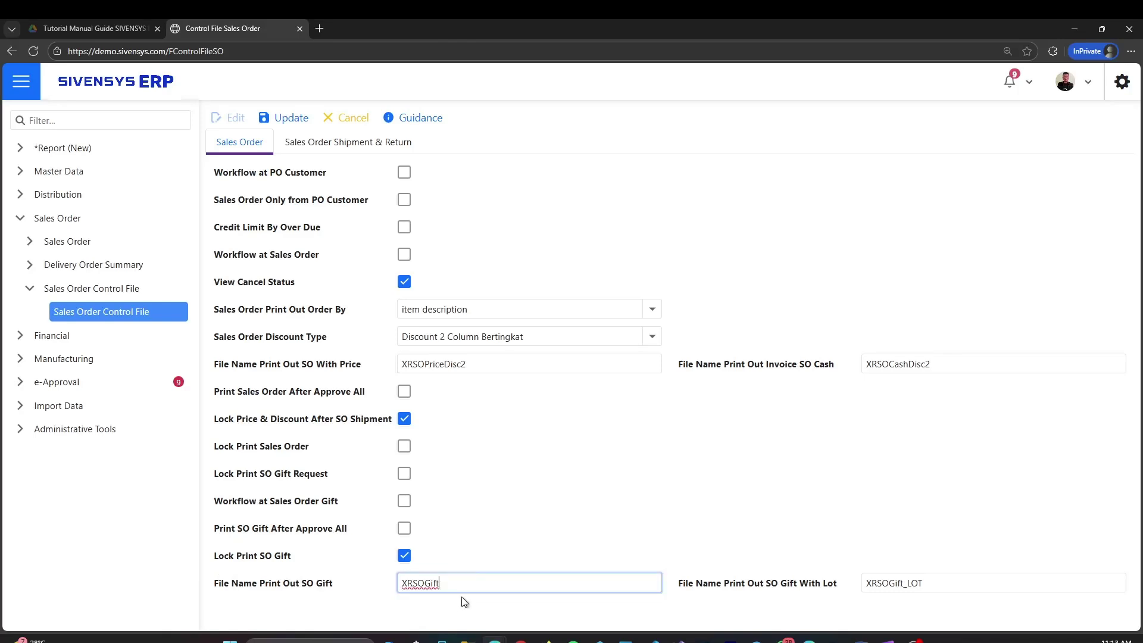
{"action": "left_click", "coordinate": [459, 585]}
{"action": "double_click", "coordinate": [460, 586]}
{"action": "left_click", "coordinate": [463, 604]}
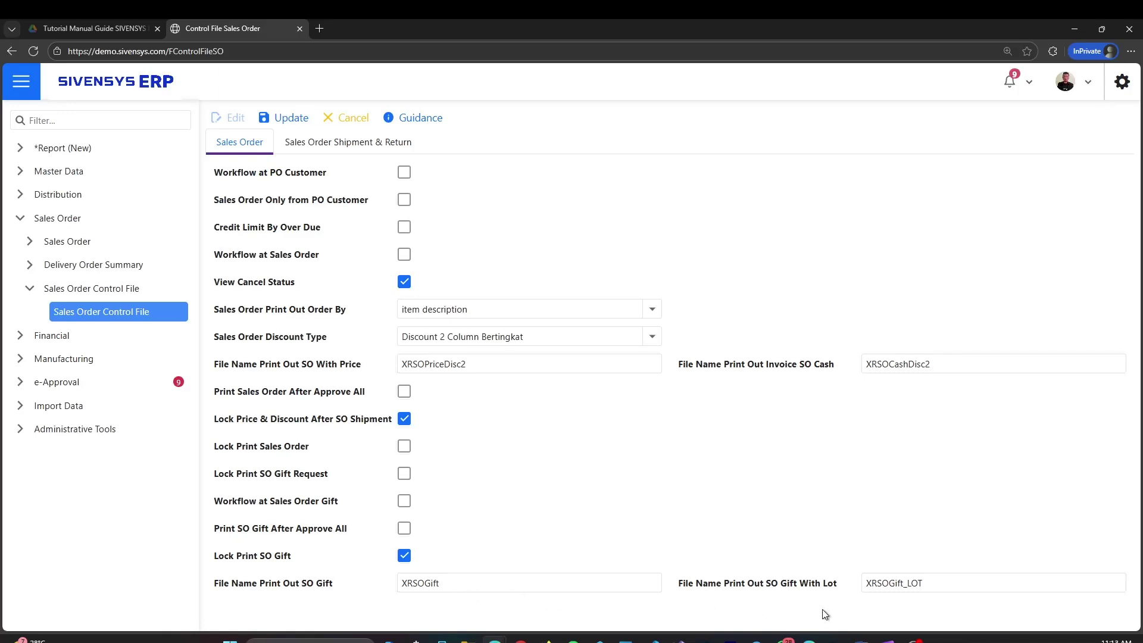
{"action": "left_click", "coordinate": [954, 586]}
{"action": "left_click_drag", "start_coordinate": [868, 586], "coordinate": [933, 585]}
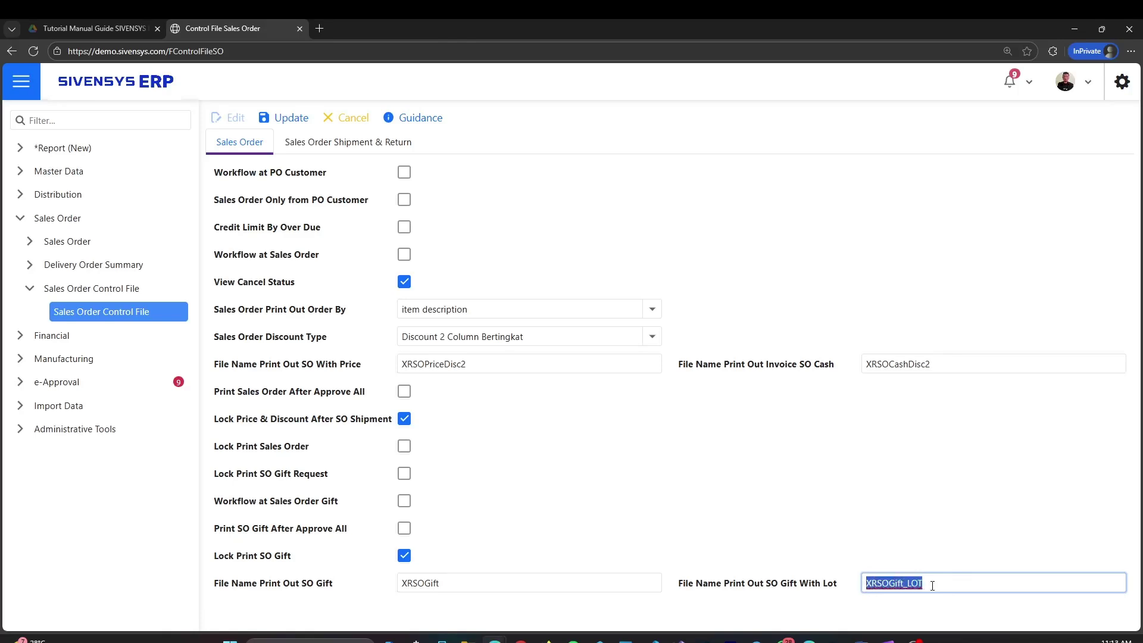
{"action": "left_click", "coordinate": [966, 568]}
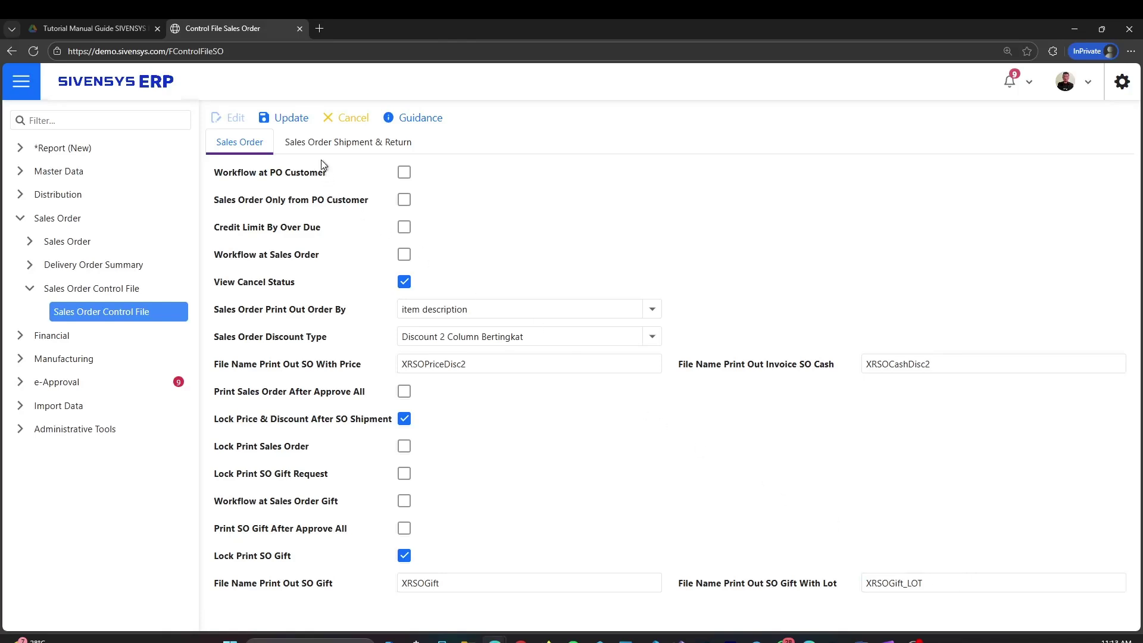
- Open the Sales Order Shipment & Return settings, try Qty 0 as the SO shipment default quantity, and set it back to Qty Open
{"action": "left_click", "coordinate": [391, 151]}
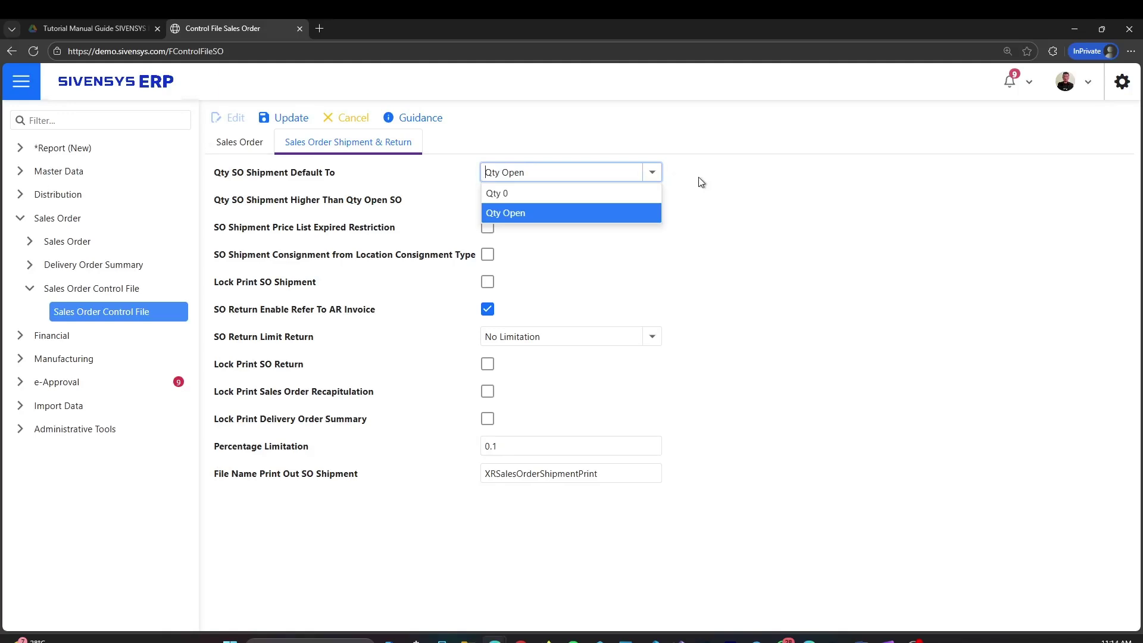
{"action": "left_click", "coordinate": [526, 200]}
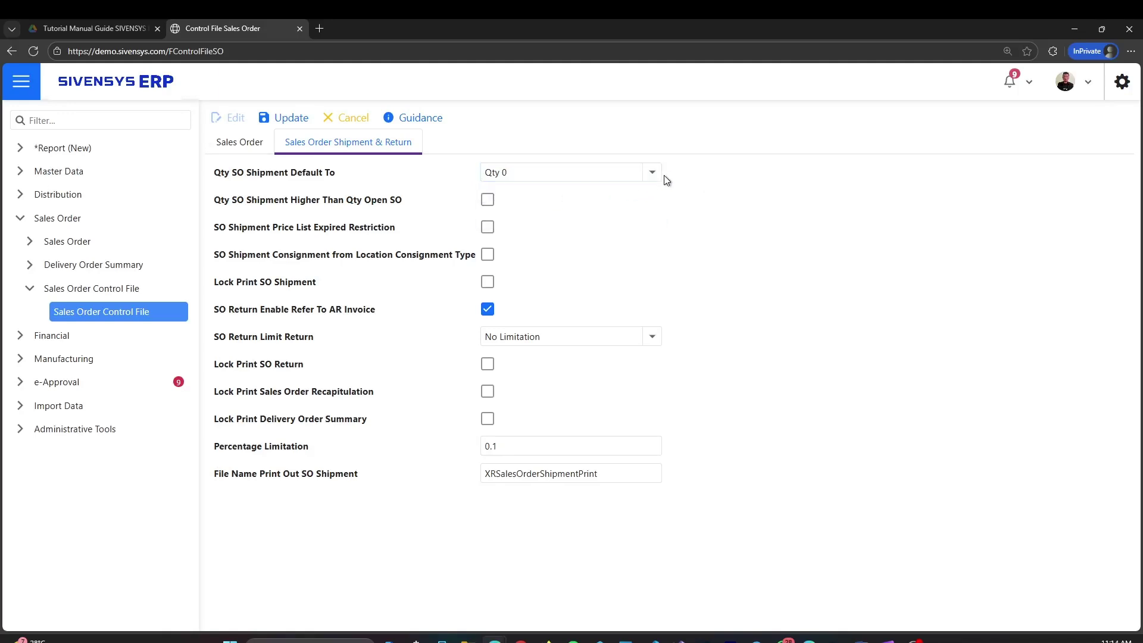
{"action": "left_click", "coordinate": [651, 174]}
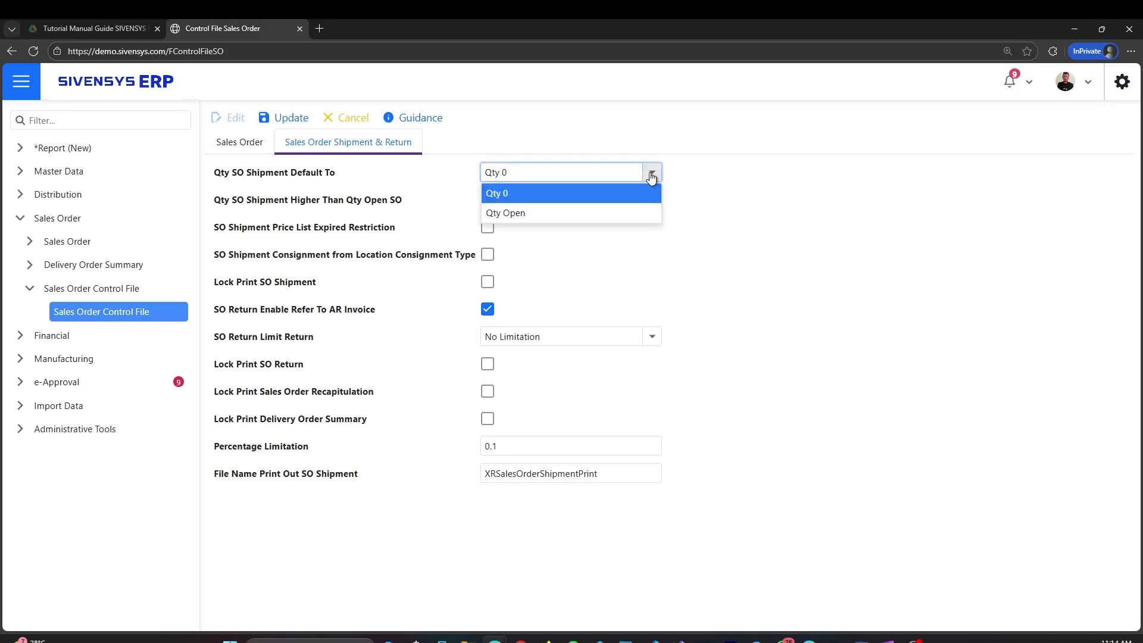
{"action": "left_click", "coordinate": [536, 218]}
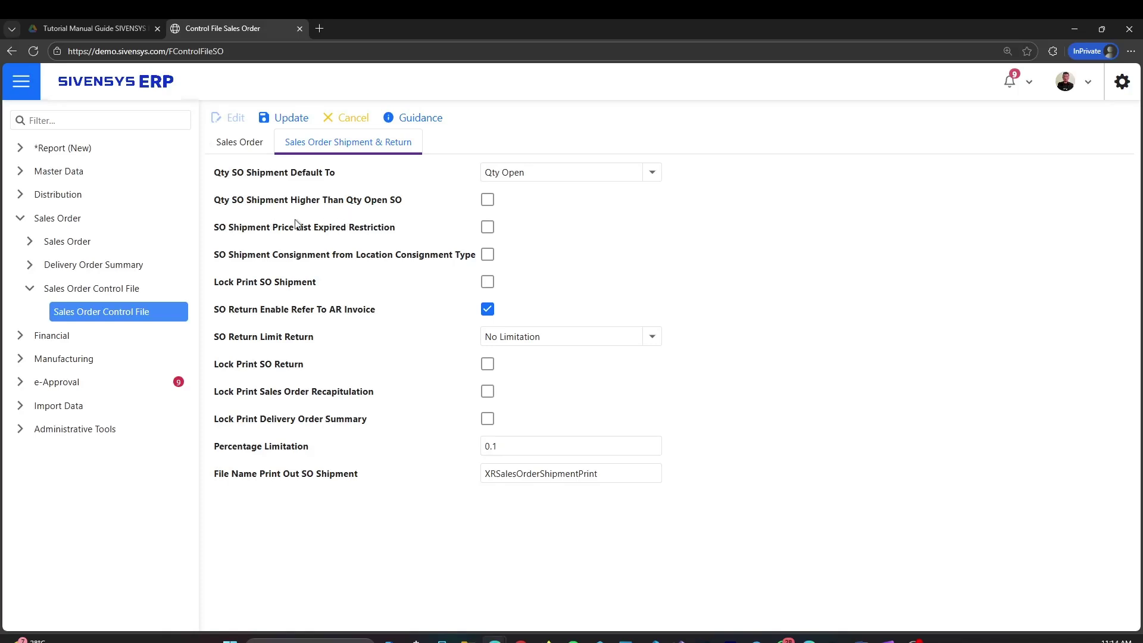
- Toggle the shipment quantity, price list expiry and consignment options and SO Return Enable Refer To AR Invoice, restoring each setting
{"action": "left_click", "coordinate": [488, 205]}
{"action": "left_click", "coordinate": [488, 205]}
{"action": "left_click", "coordinate": [488, 228]}
{"action": "left_click", "coordinate": [487, 254]}
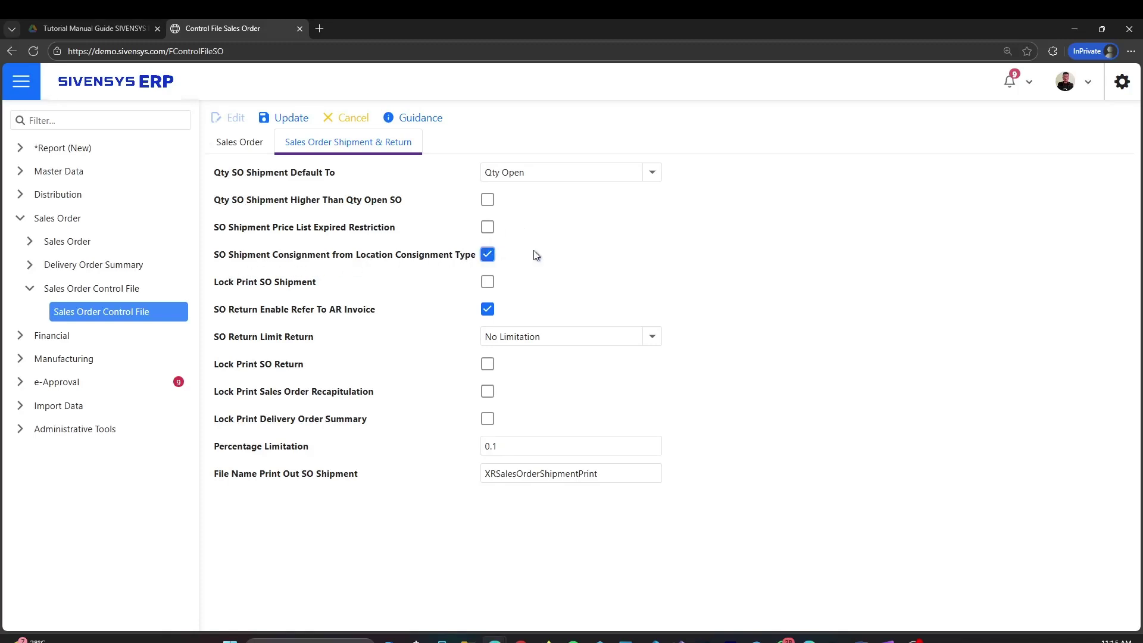
{"action": "left_click", "coordinate": [491, 257]}
{"action": "left_click", "coordinate": [486, 312]}
{"action": "left_click", "coordinate": [488, 309]}
- Try Limitation To SO and Limitation To Customer for SO Return Limit Return, and restore No Limitation
{"action": "left_click", "coordinate": [646, 338]}
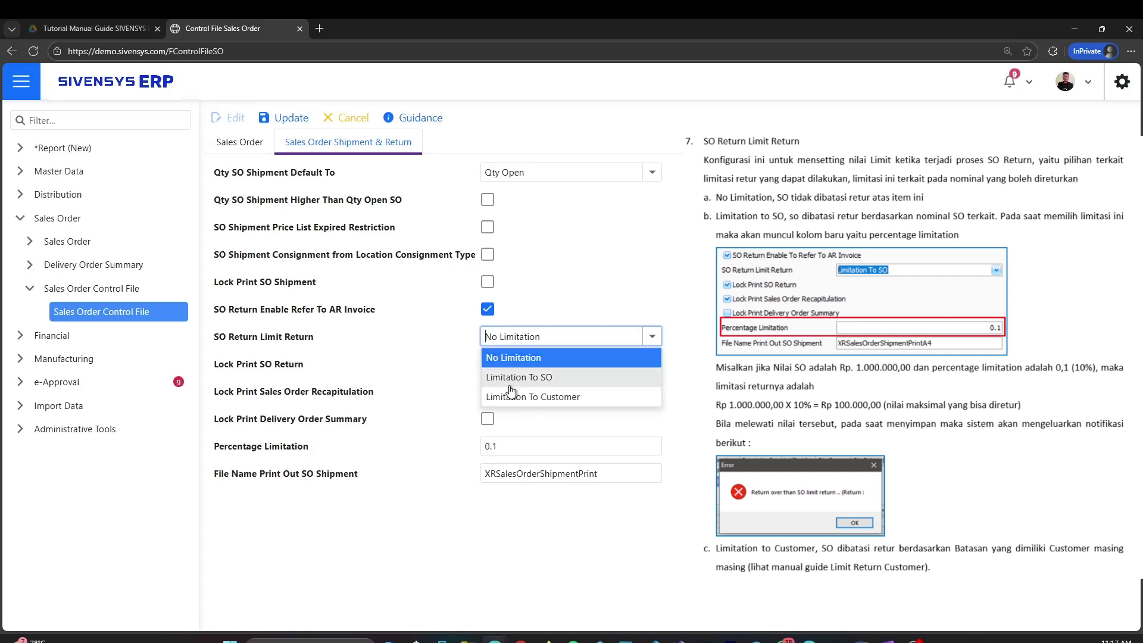
{"action": "left_click", "coordinate": [617, 383]}
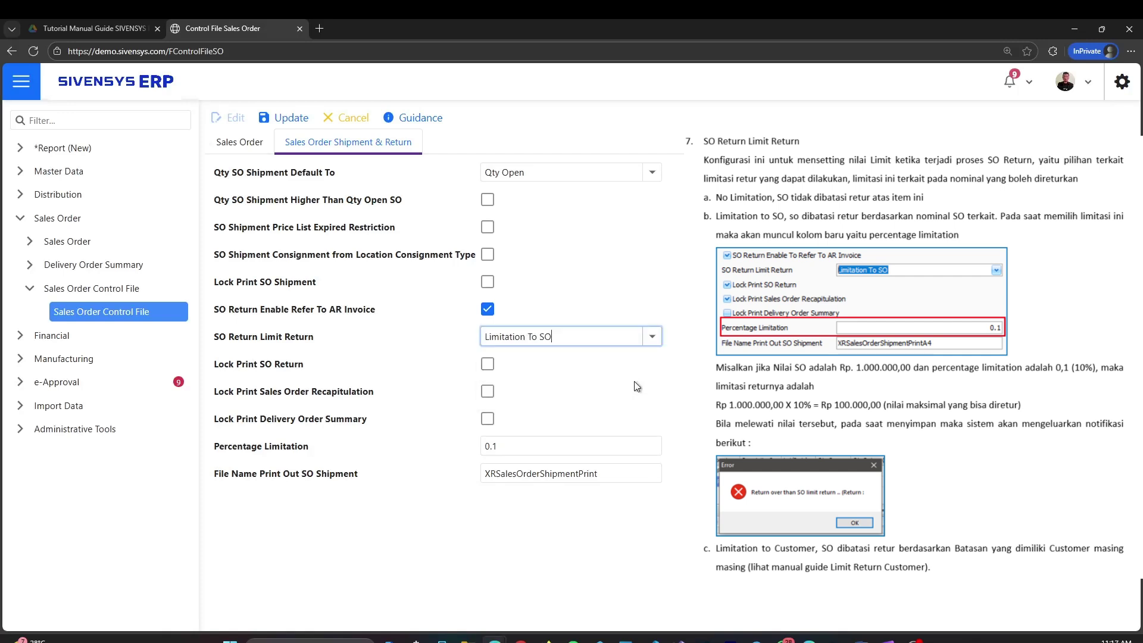
{"action": "left_click", "coordinate": [651, 336]}
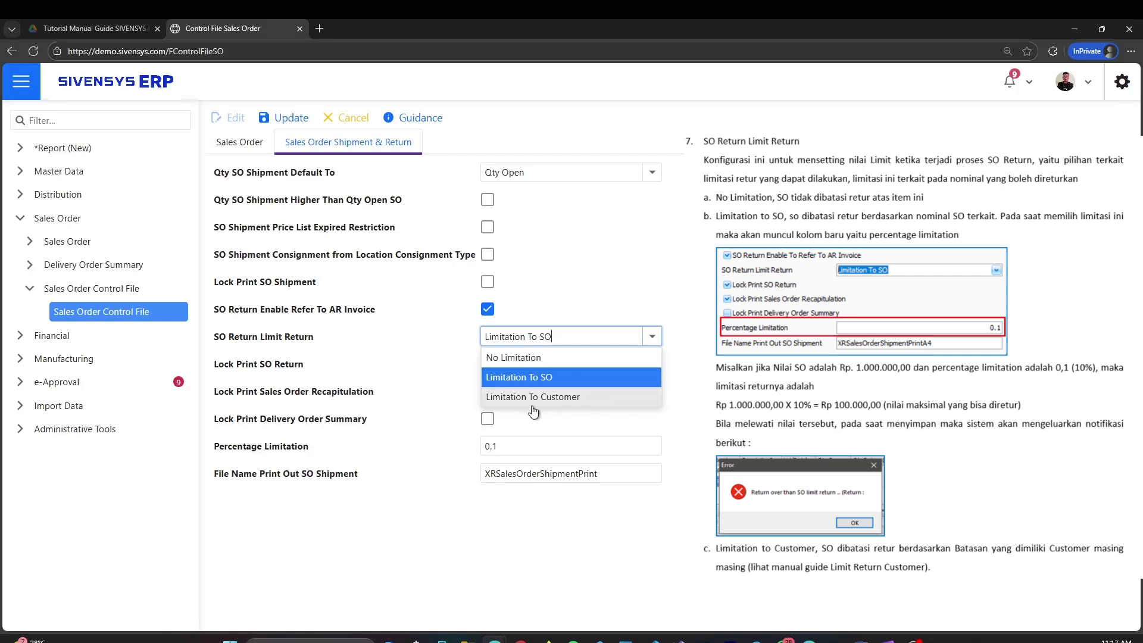
{"action": "left_click", "coordinate": [573, 398]}
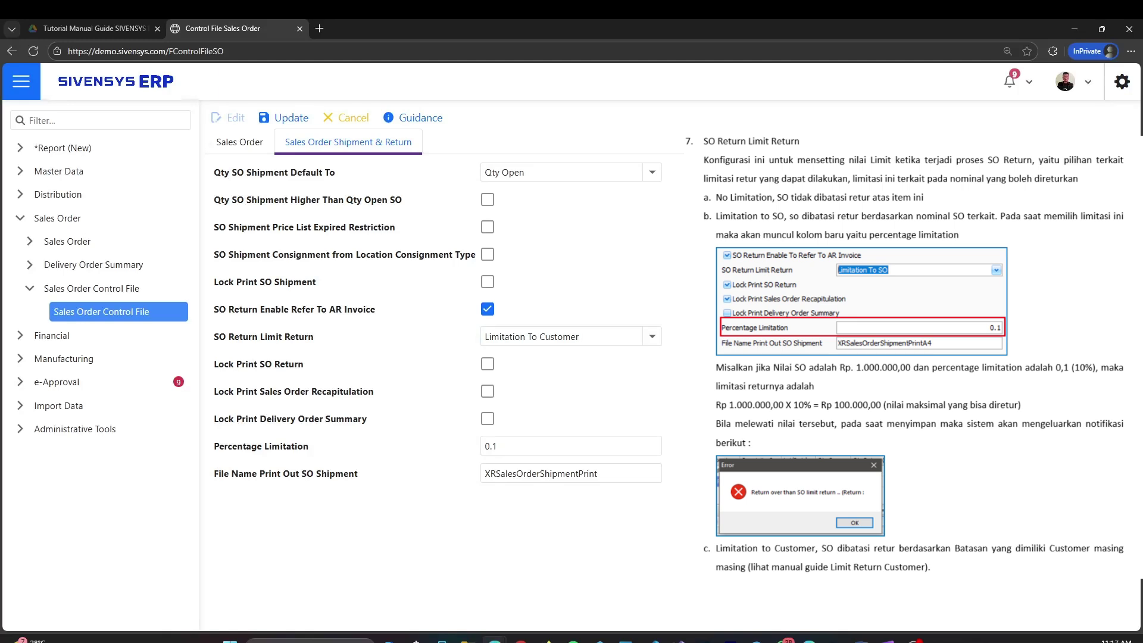
{"action": "left_click", "coordinate": [578, 337]}
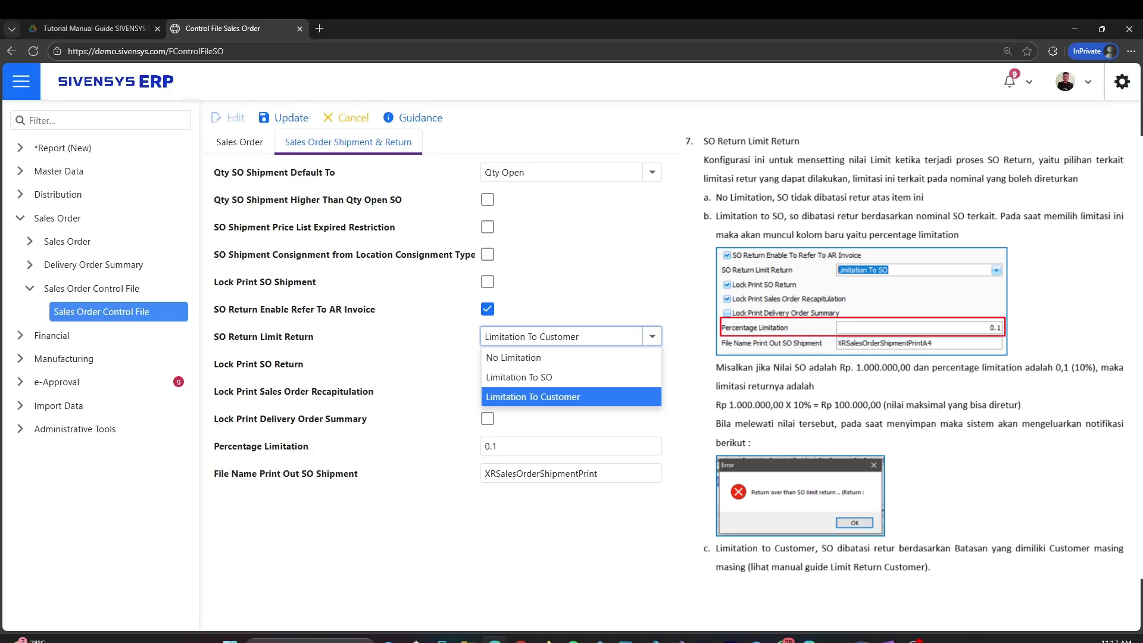
{"action": "left_click", "coordinate": [577, 360]}
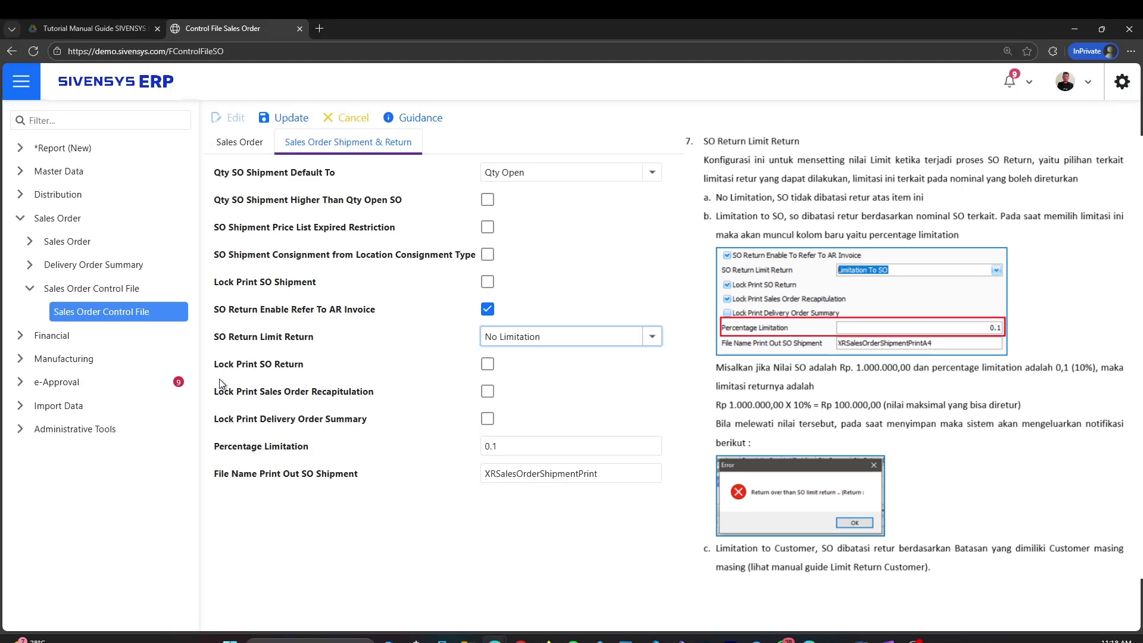
{"action": "left_click", "coordinate": [269, 379]}
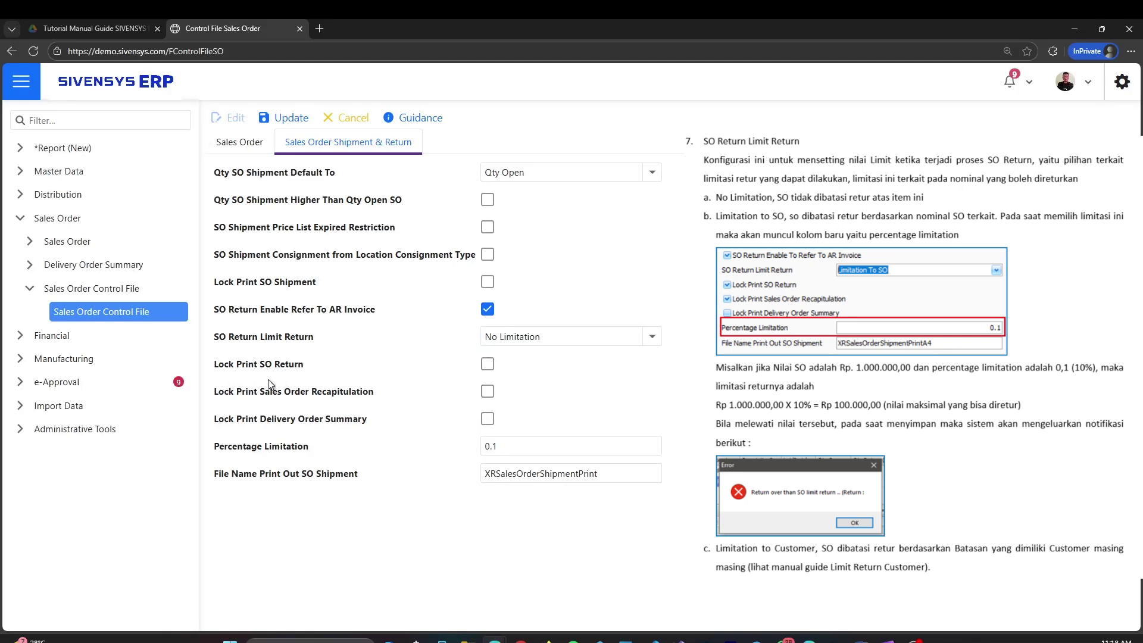
- Toggle the print locks for SO Return, Sales Order Recapitulation and Delivery Order Summary on and off again
{"action": "left_click", "coordinate": [487, 364]}
{"action": "left_click", "coordinate": [487, 364]}
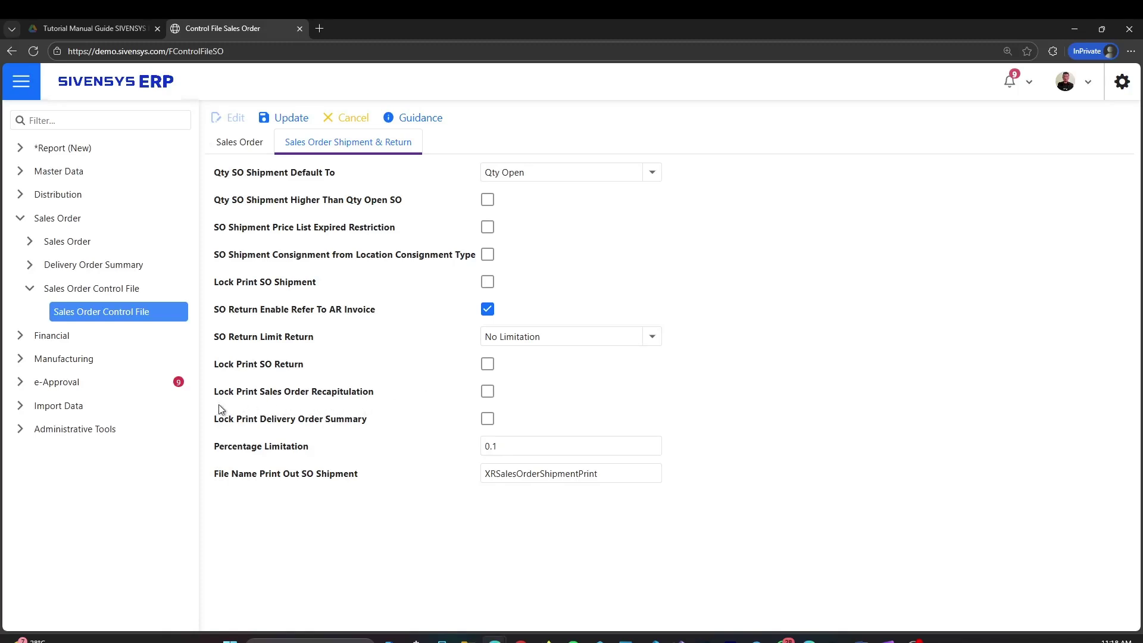
{"action": "left_click", "coordinate": [487, 391]}
{"action": "left_click", "coordinate": [487, 389]}
{"action": "left_click", "coordinate": [487, 419]}
{"action": "left_click", "coordinate": [487, 418]}
- Review the Percentage Limitation and the SO Shipment print-out file name, and save the Sales Order Control File
{"action": "left_click", "coordinate": [486, 451]}
{"action": "left_click_drag", "start_coordinate": [486, 451], "coordinate": [504, 451]}
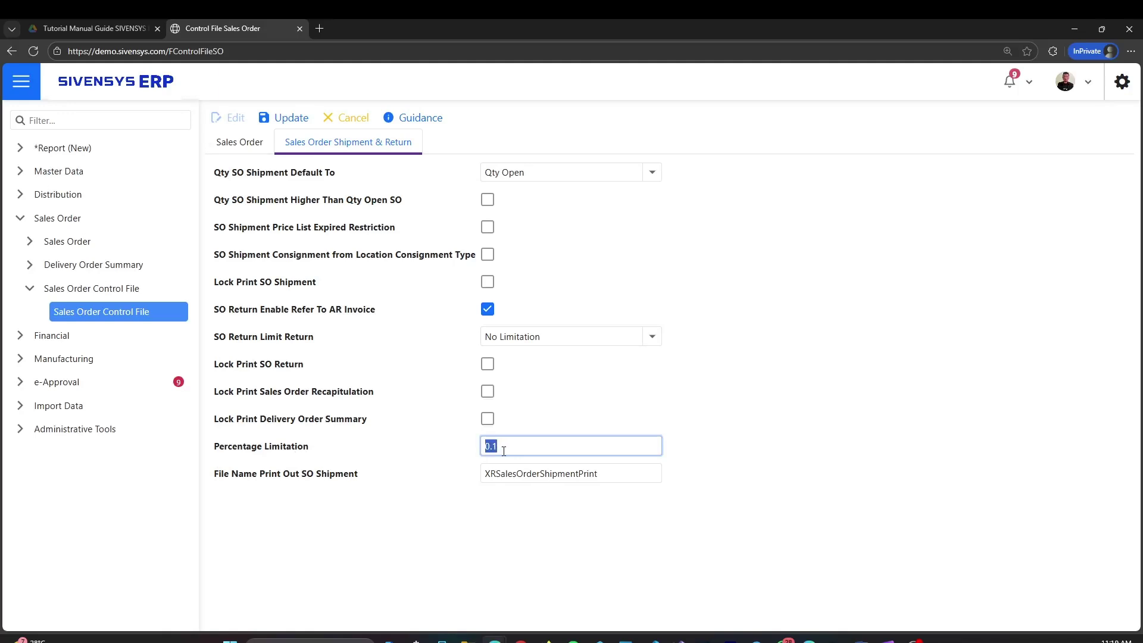
{"action": "left_click", "coordinate": [552, 450]}
{"action": "left_click", "coordinate": [565, 473]}
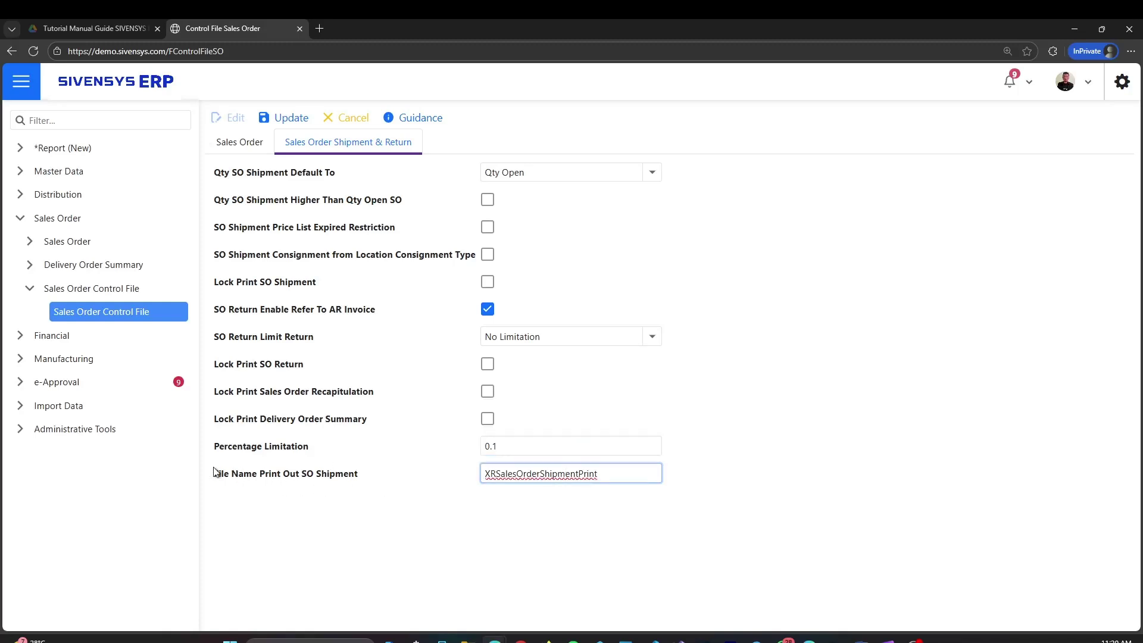
{"action": "left_click", "coordinate": [426, 483]}
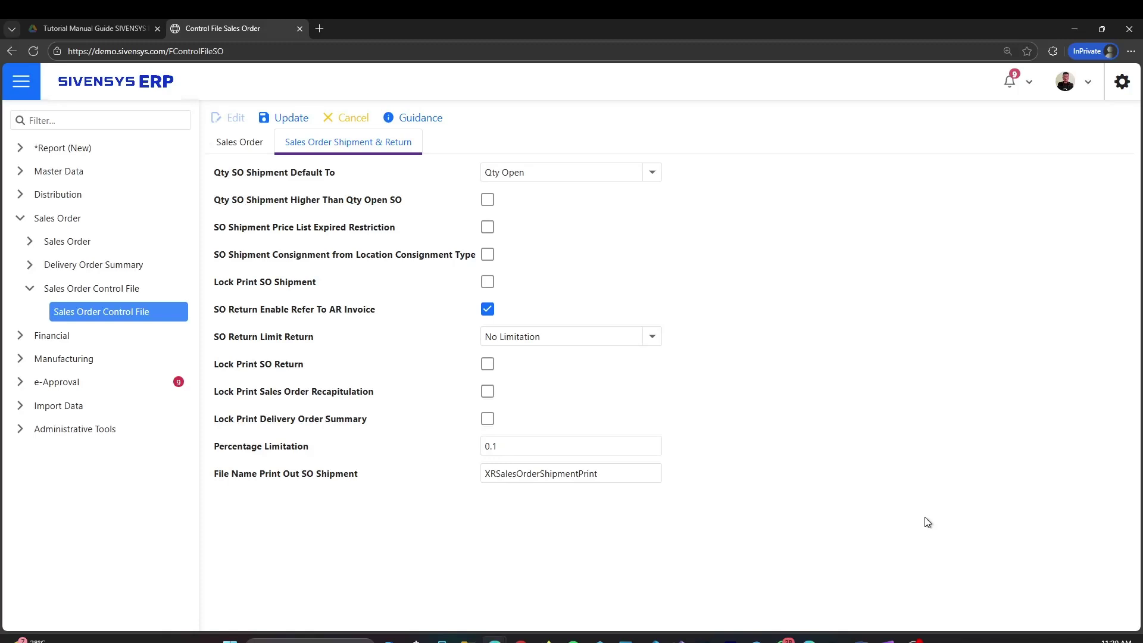
{"action": "left_click", "coordinate": [289, 122]}
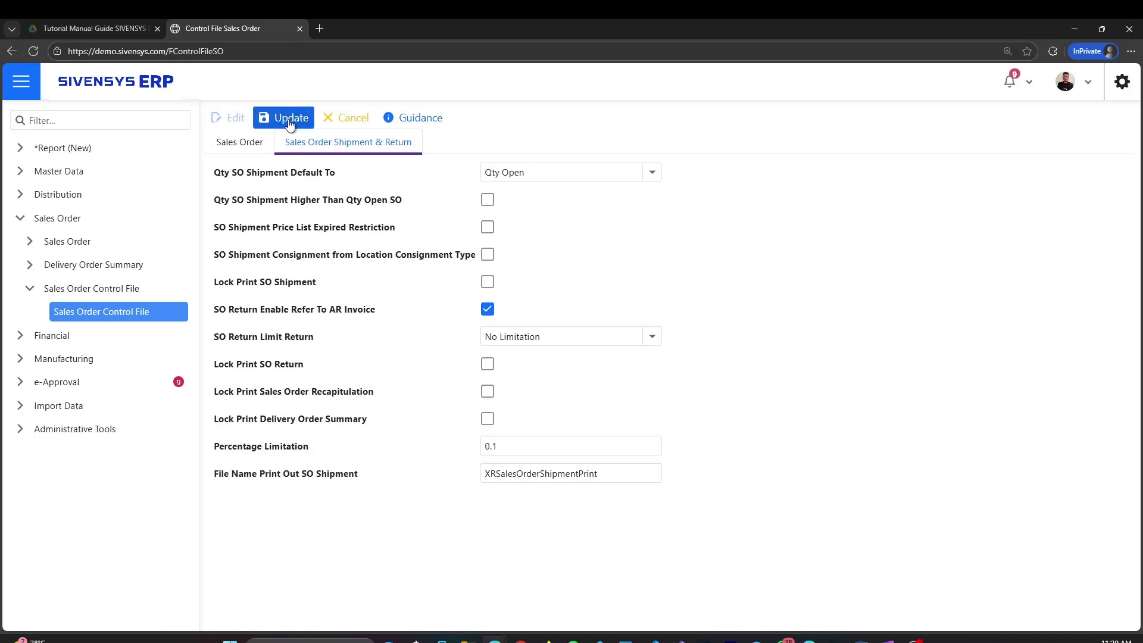